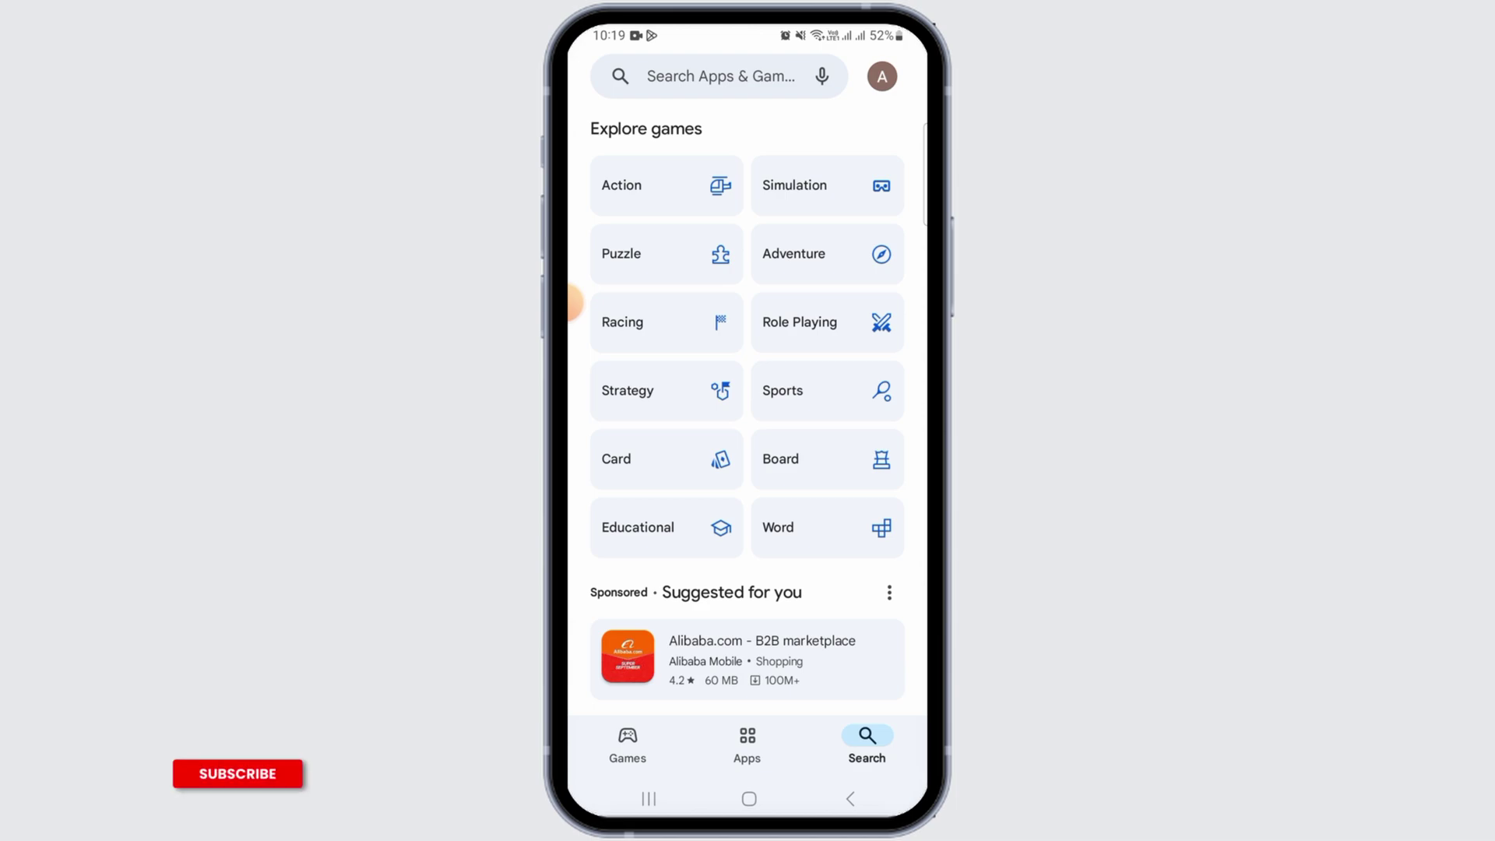
- Search the Play Store for 'android auto' using the recent search entry
{"action": "left_click", "coordinate": [867, 743]}
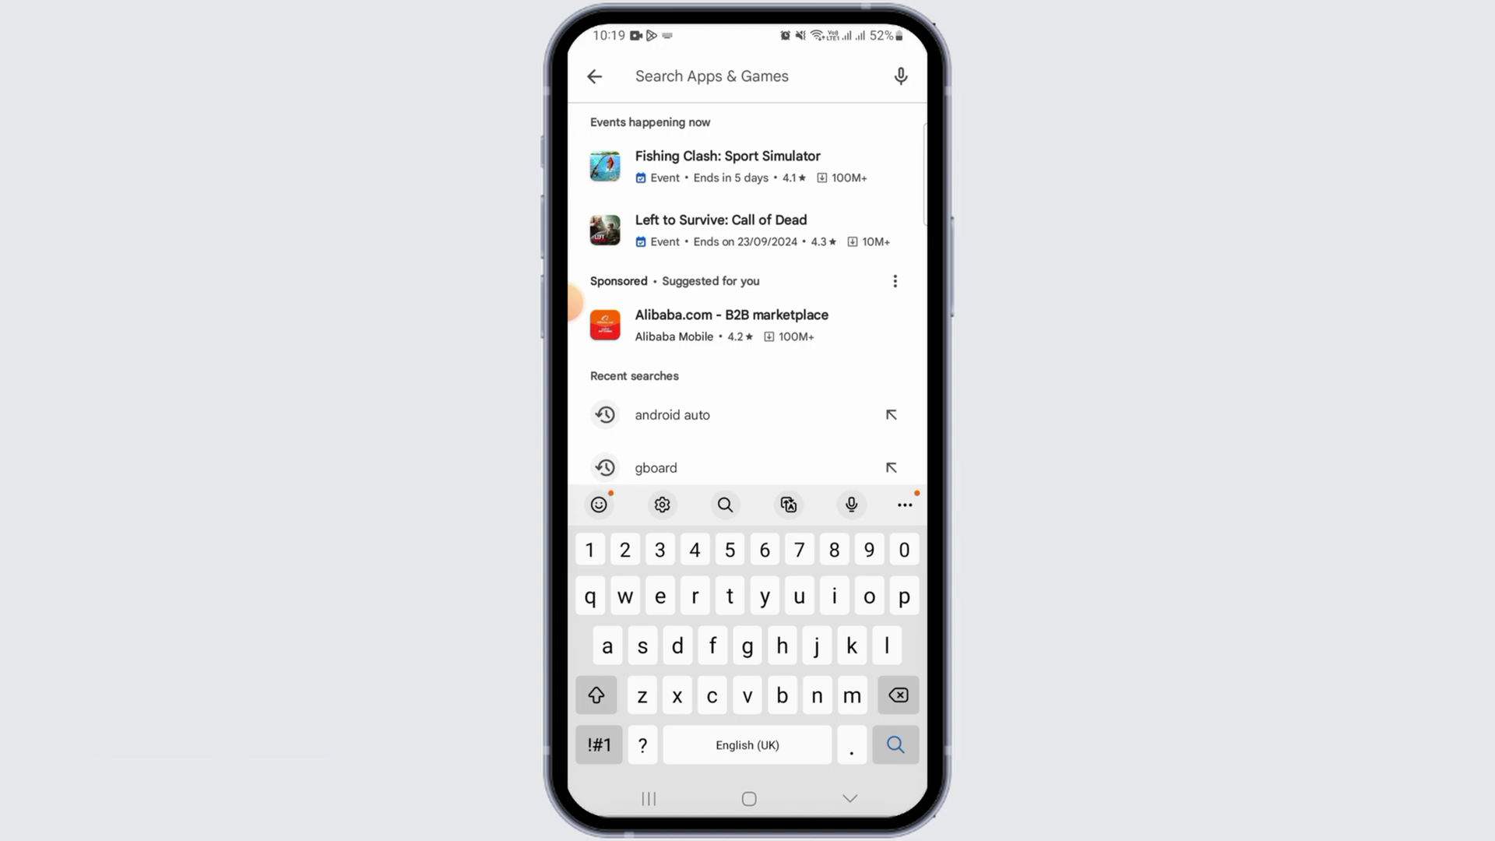
{"action": "left_click", "coordinate": [671, 415]}
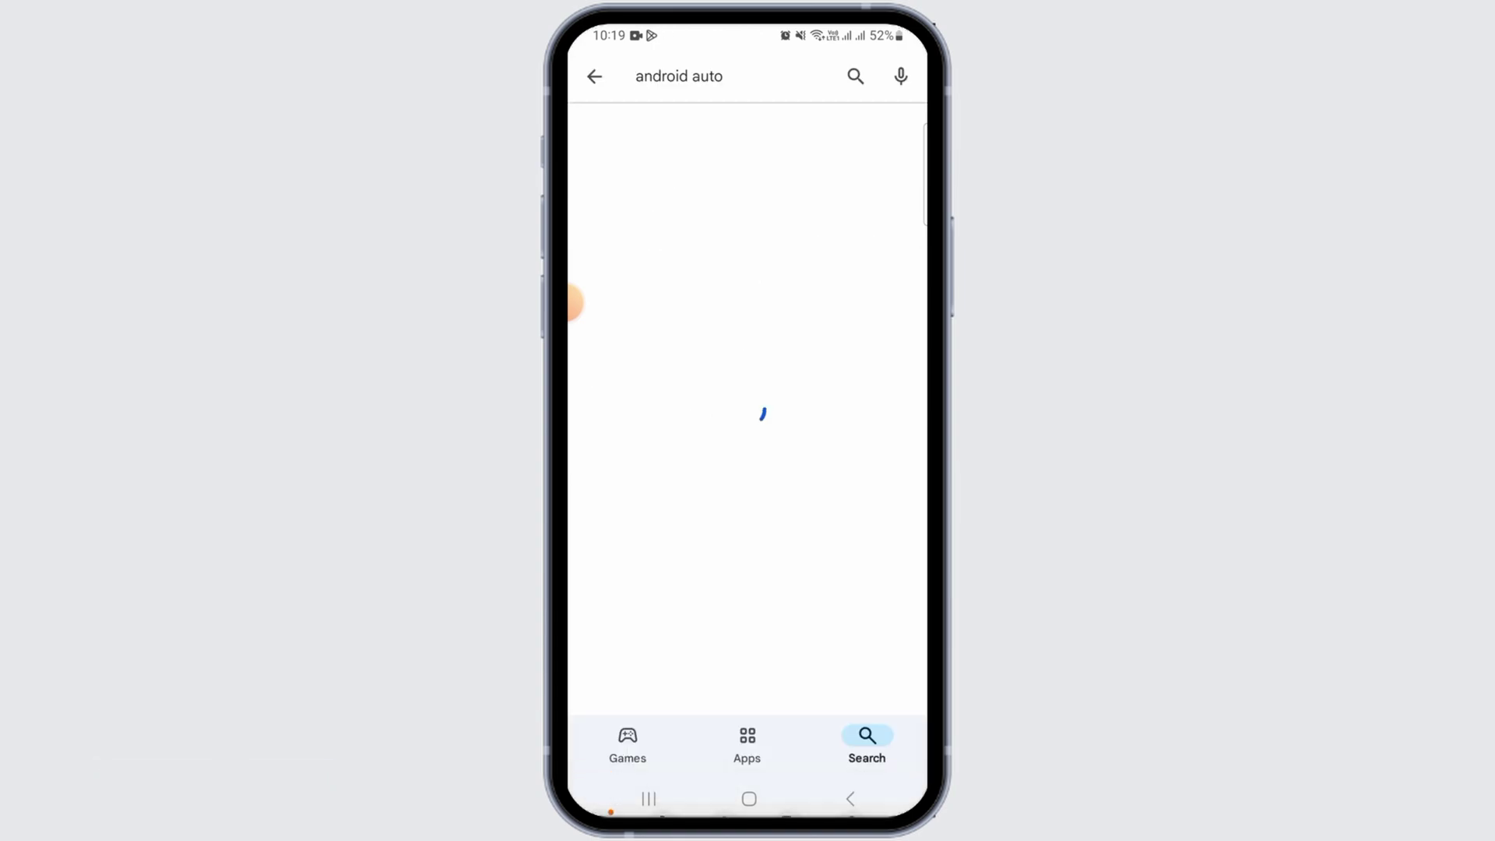
{"action": "scroll", "coordinate": [747, 420], "scroll_direction": "down", "scroll_amount": 2}
{"action": "scroll", "coordinate": [747, 467], "scroll_direction": "down", "scroll_amount": 3}
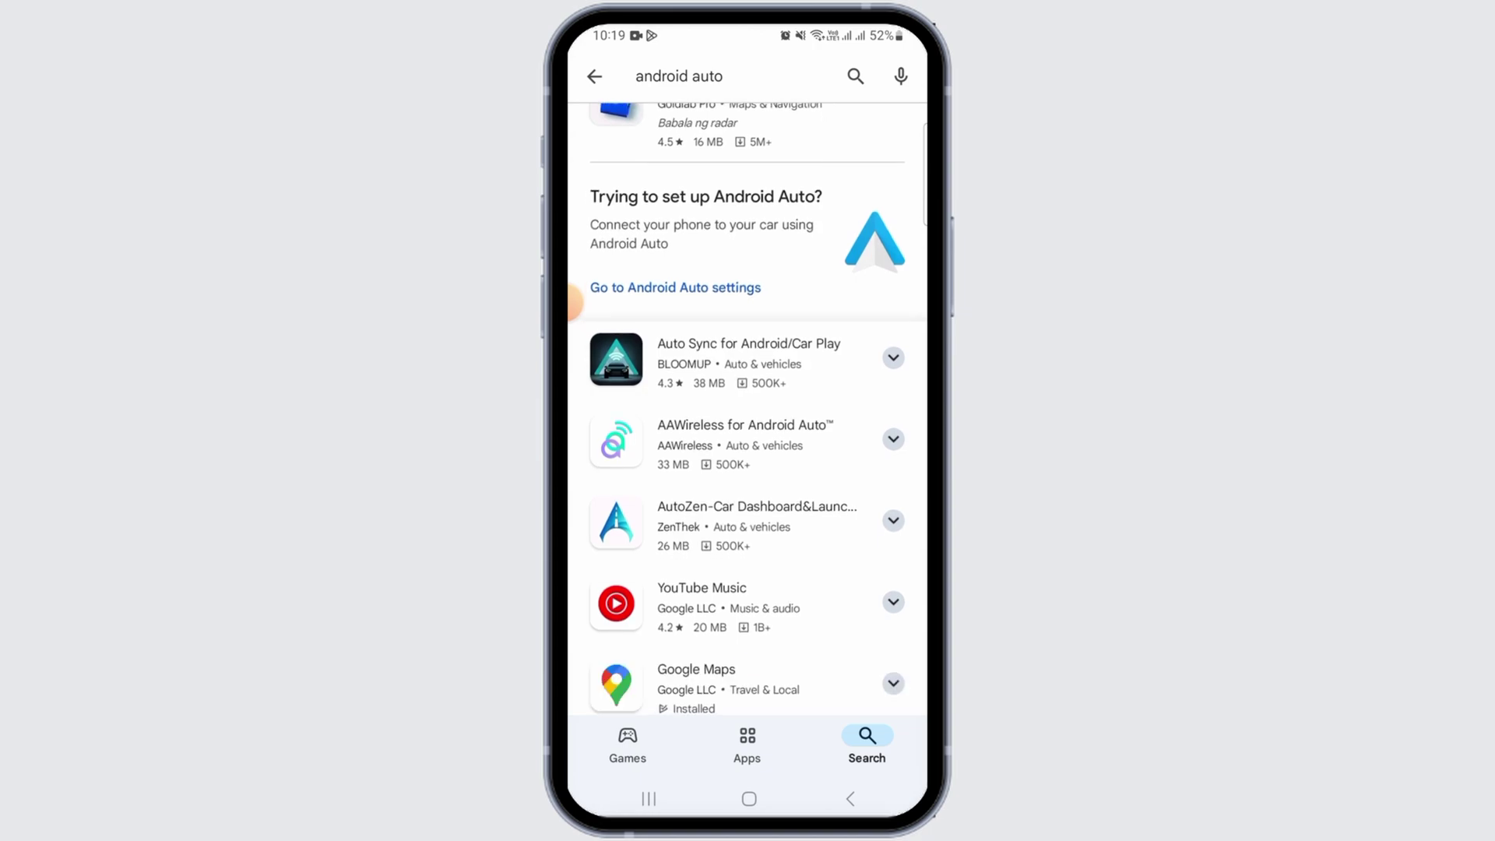
{"action": "scroll", "coordinate": [748, 467], "scroll_direction": "down", "scroll_amount": 1}
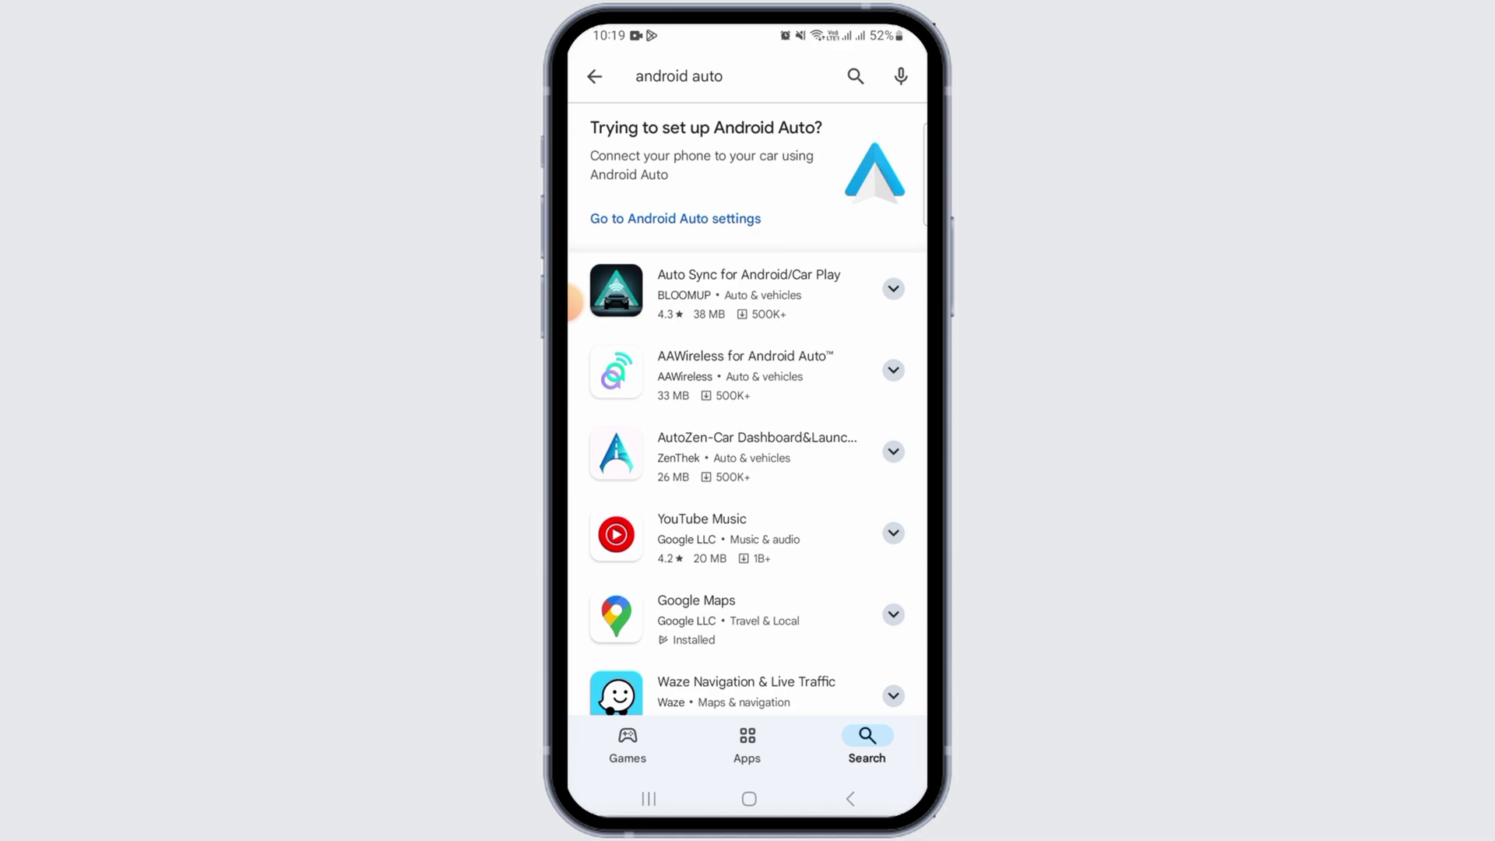
- Open the Android Auto settings page from the search results' setup card
{"action": "left_click", "coordinate": [675, 219]}
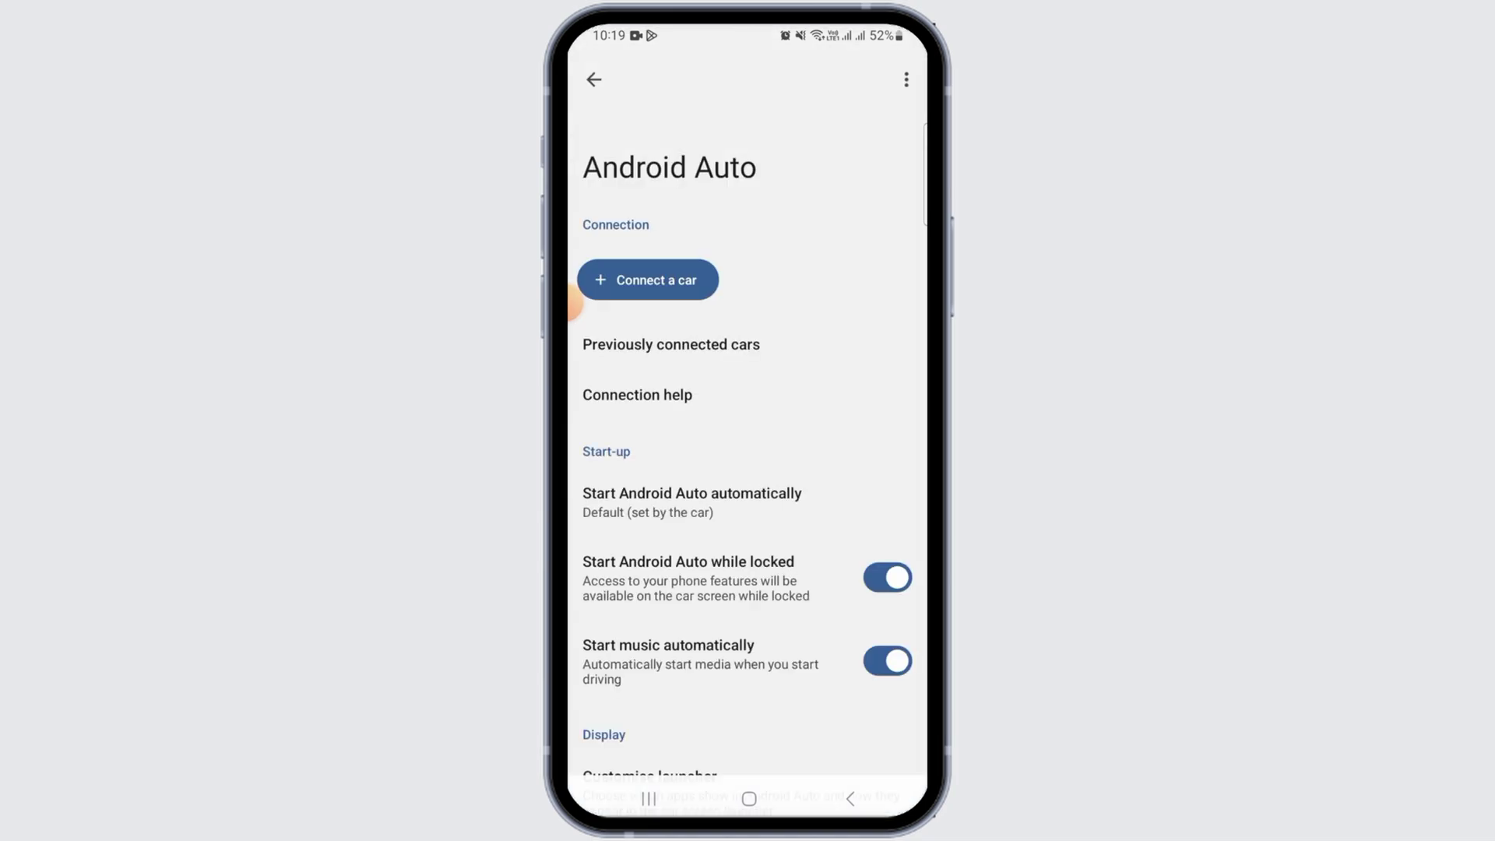
{"action": "scroll", "coordinate": [747, 468], "scroll_direction": "down", "scroll_amount": 5}
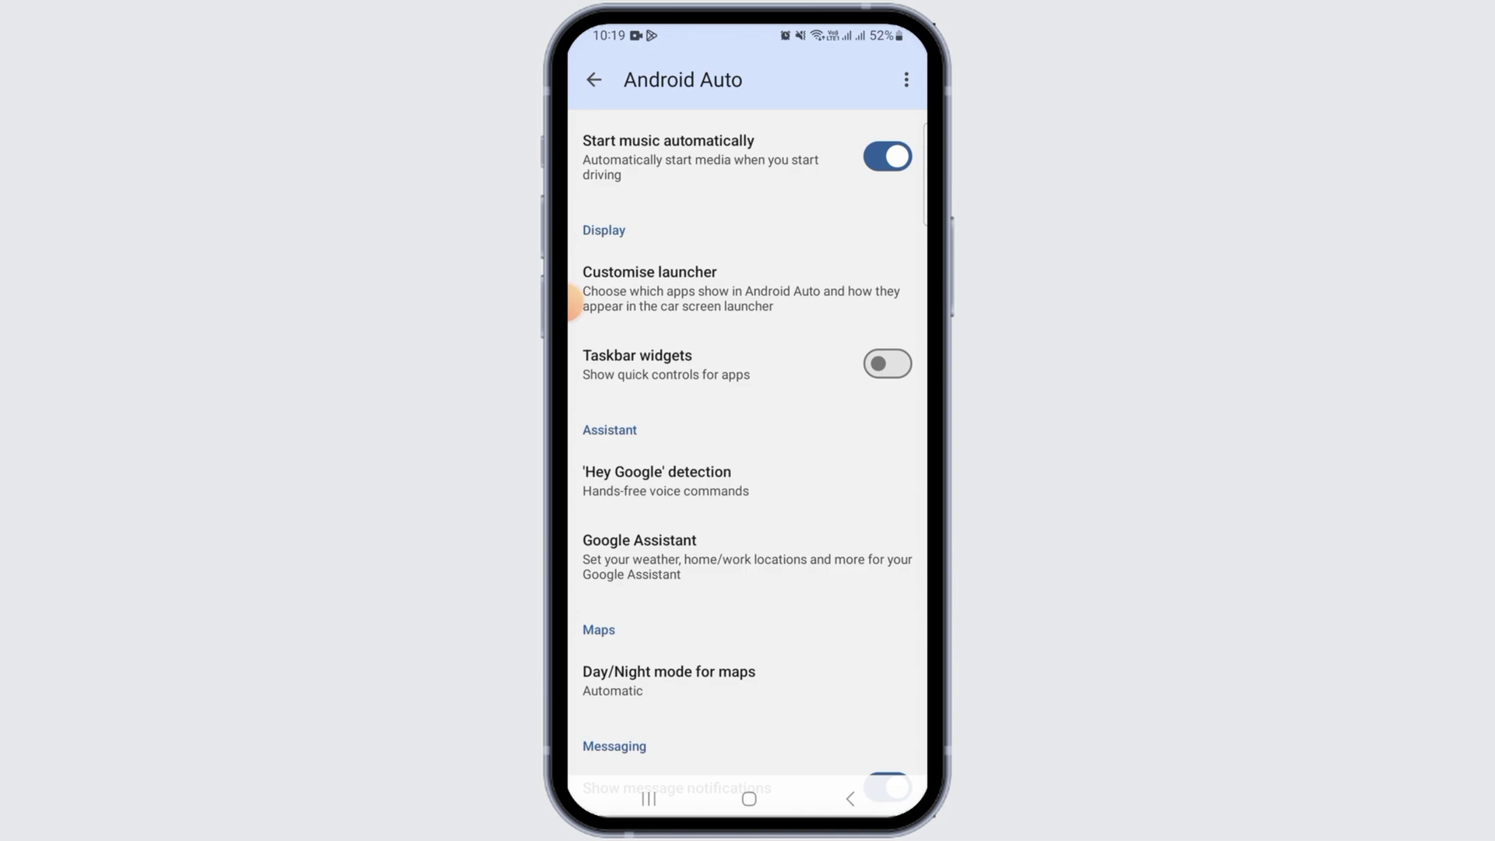